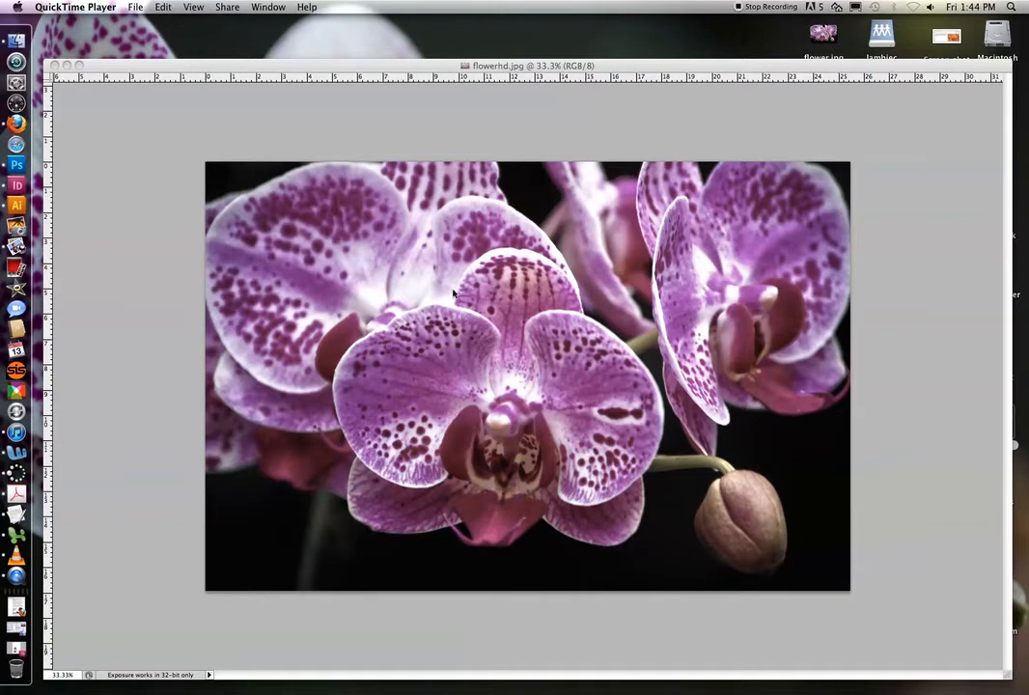
- Convert the flowerhd.jpg image from RGB to CMYK Color mode
left_click(389, 136)
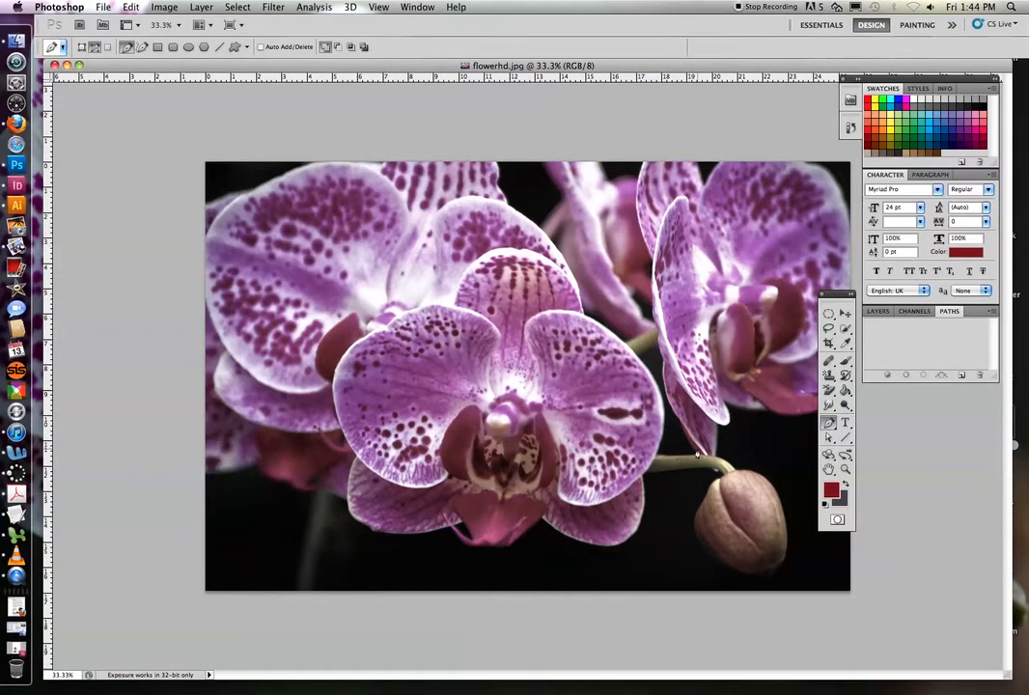
left_click(164, 8)
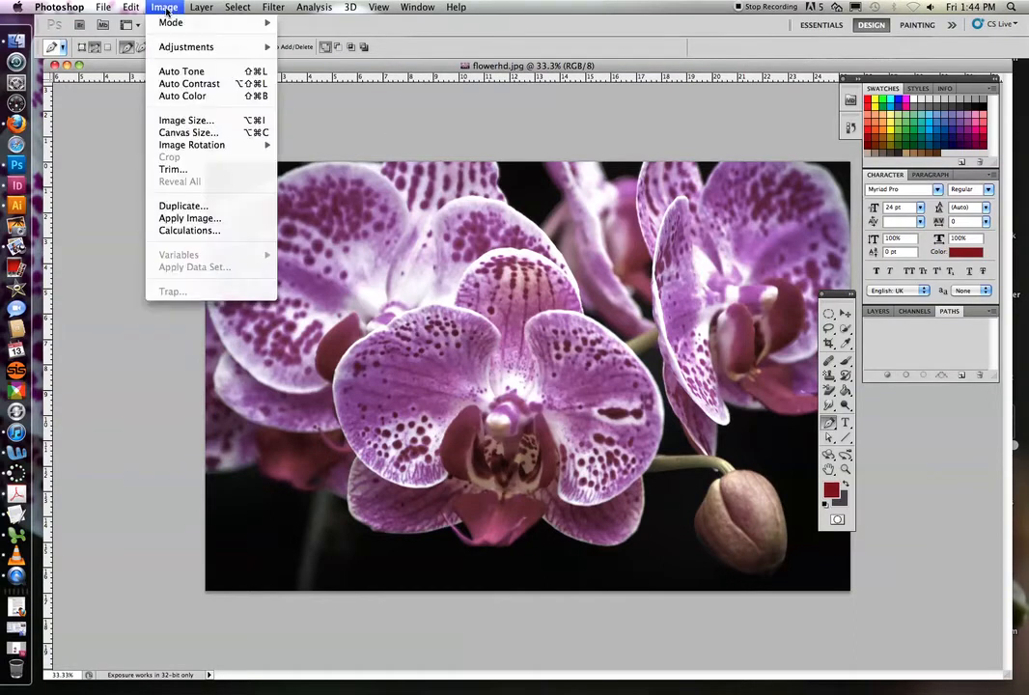
mouse_move(168, 23)
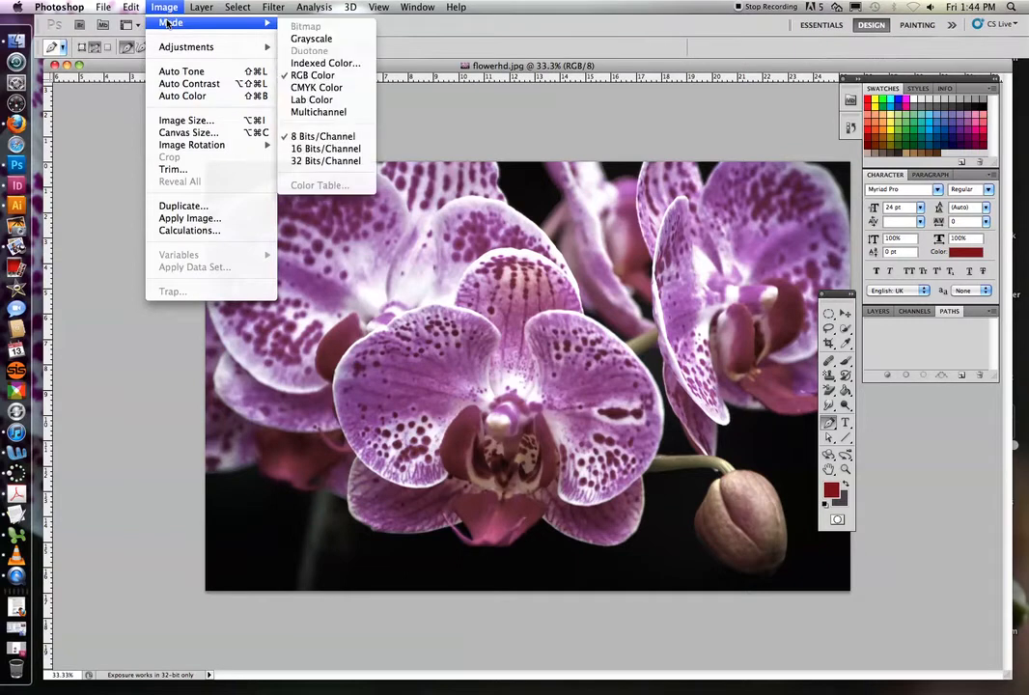
left_click(305, 88)
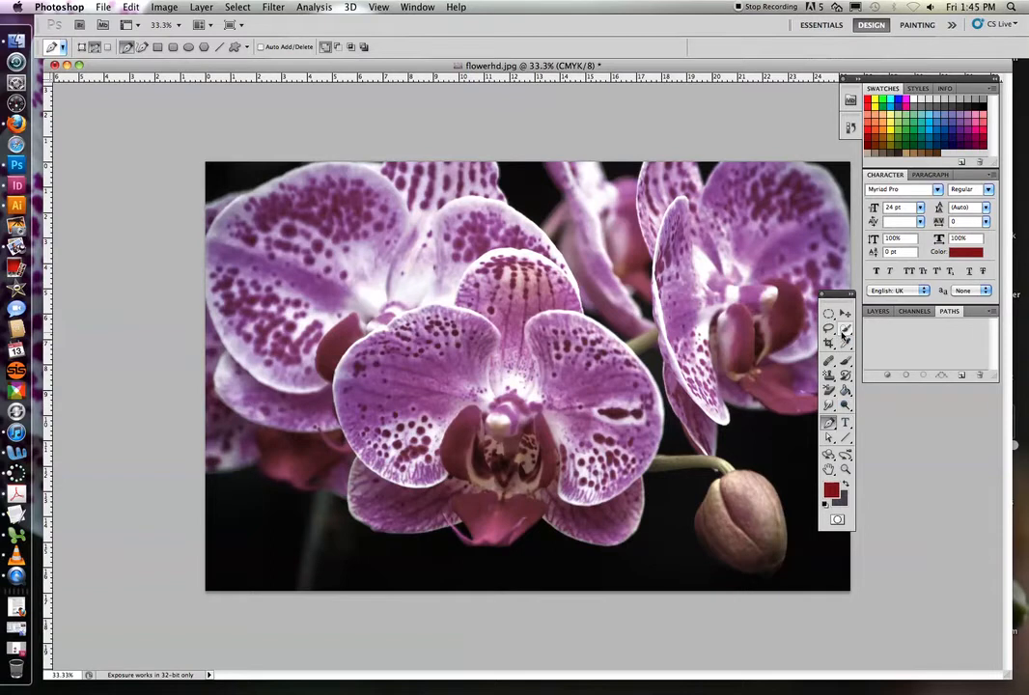
left_click_drag(845, 331, 915, 331)
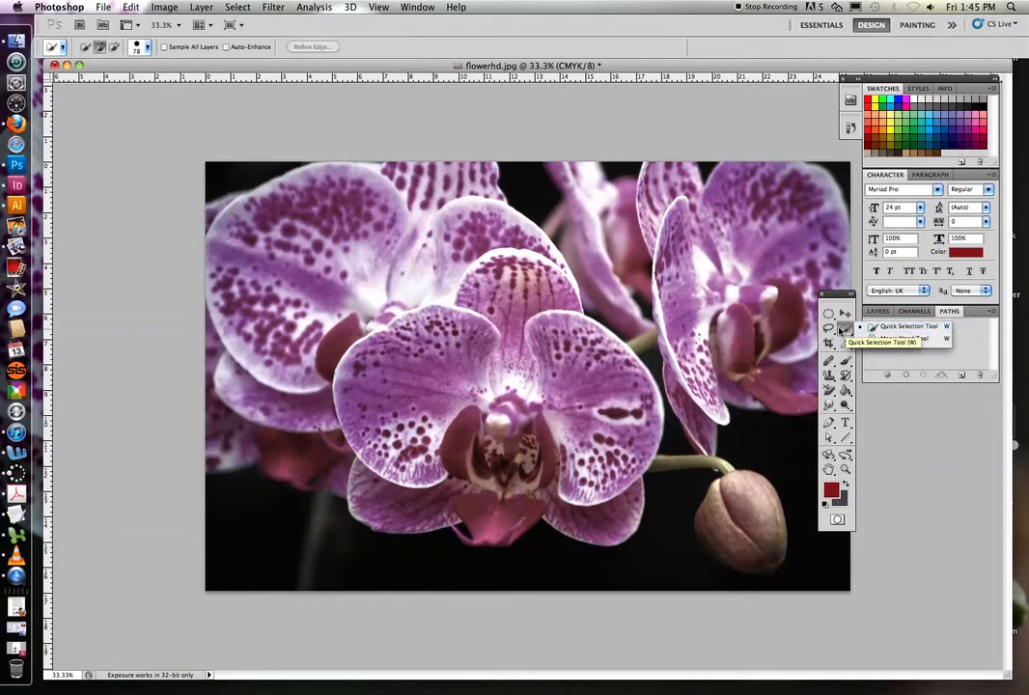
left_click_drag(832, 330, 909, 330)
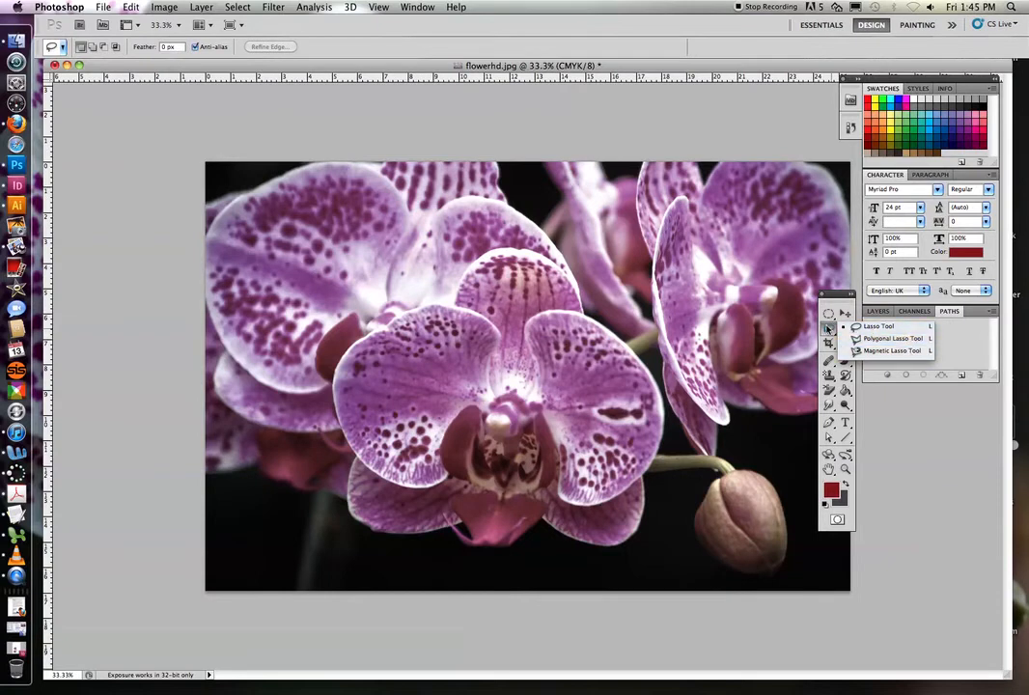
left_click(827, 329)
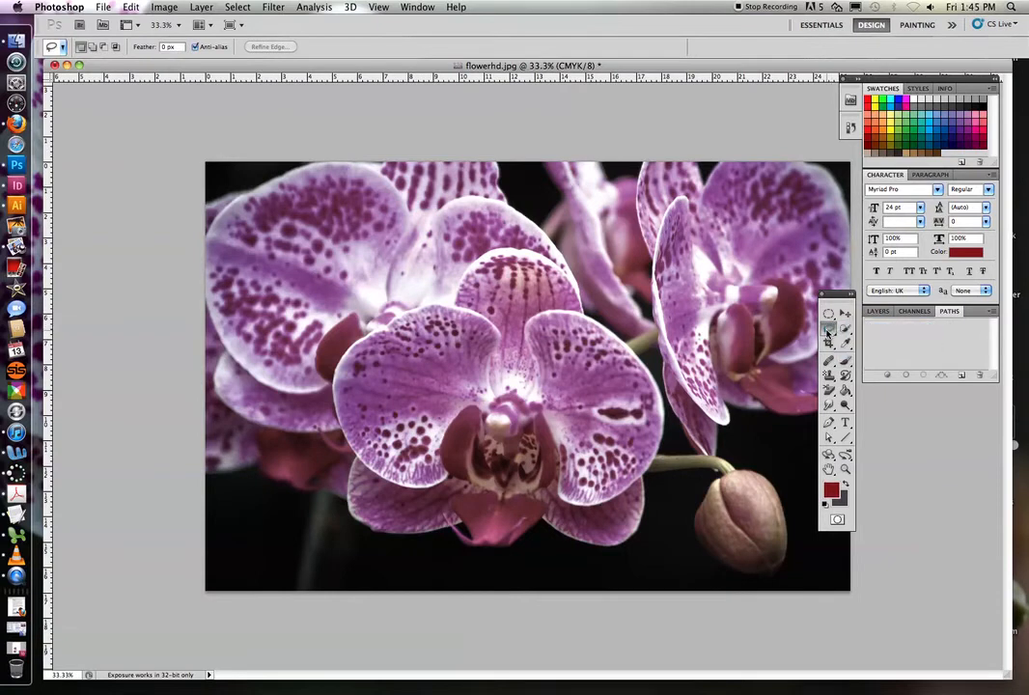
- Start a Pen tool path at the left base of the central orchid's top petal and curve it over that petal
left_click(829, 423)
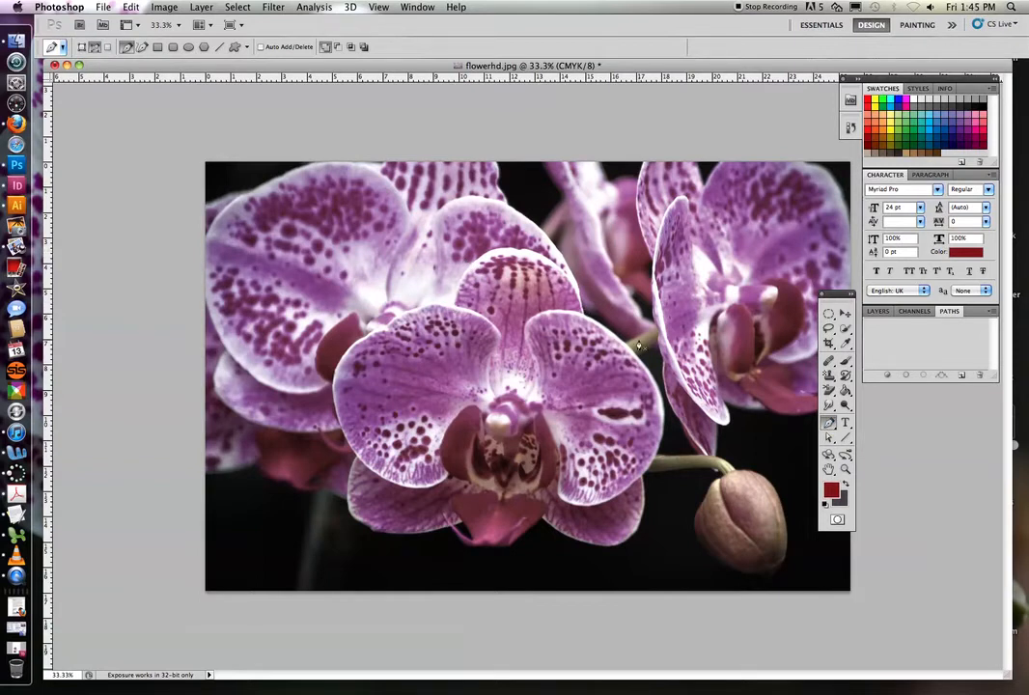
left_click(453, 306)
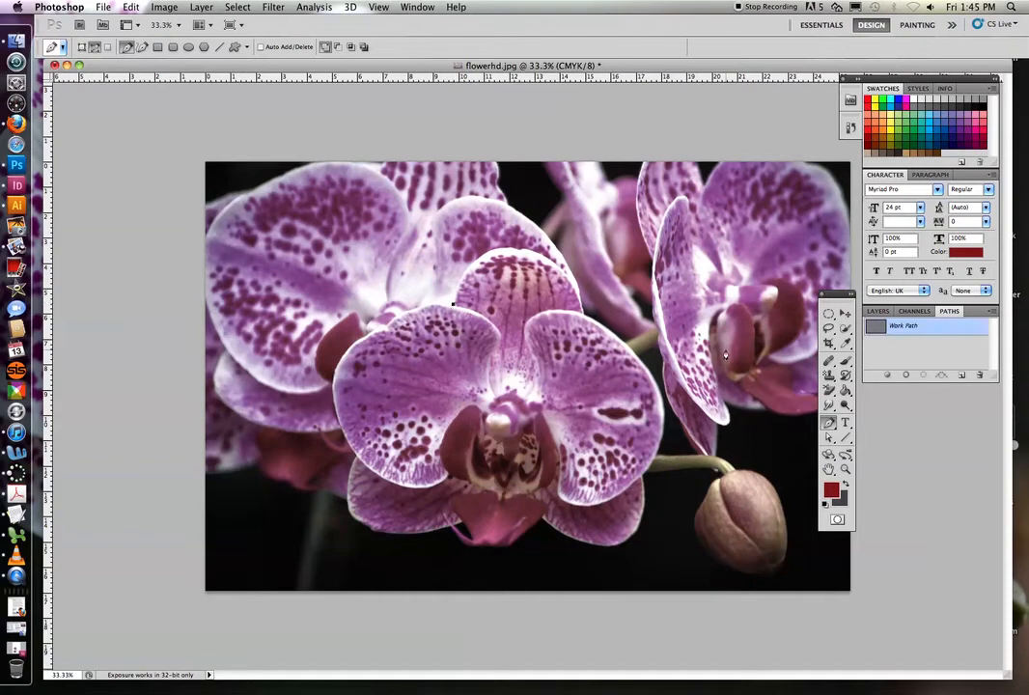
left_click(829, 426)
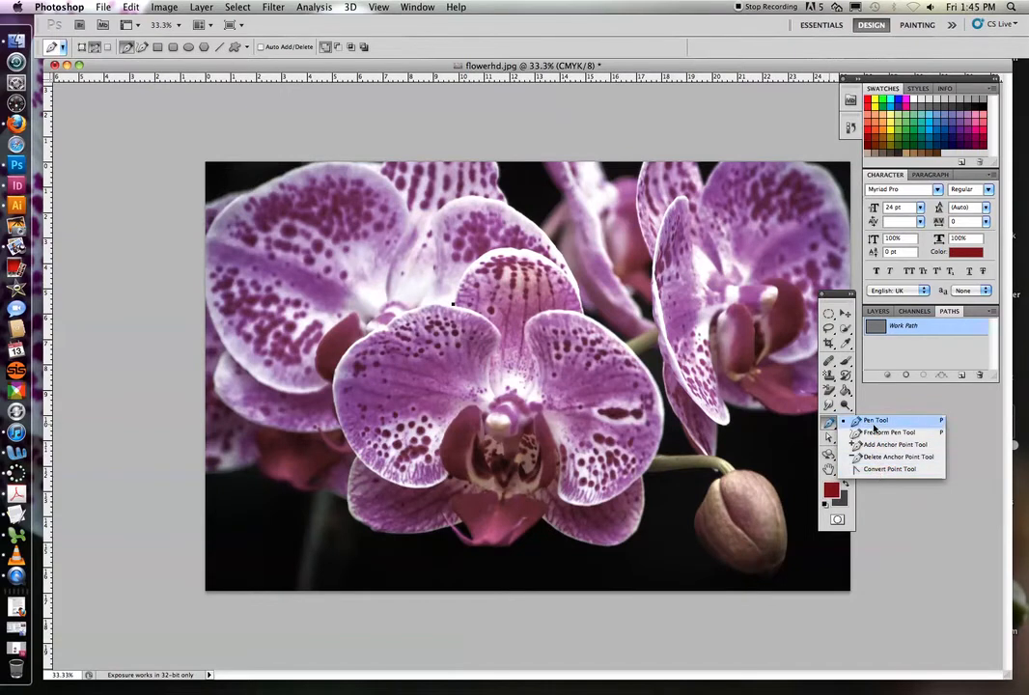
left_click(453, 307)
left_click(453, 305)
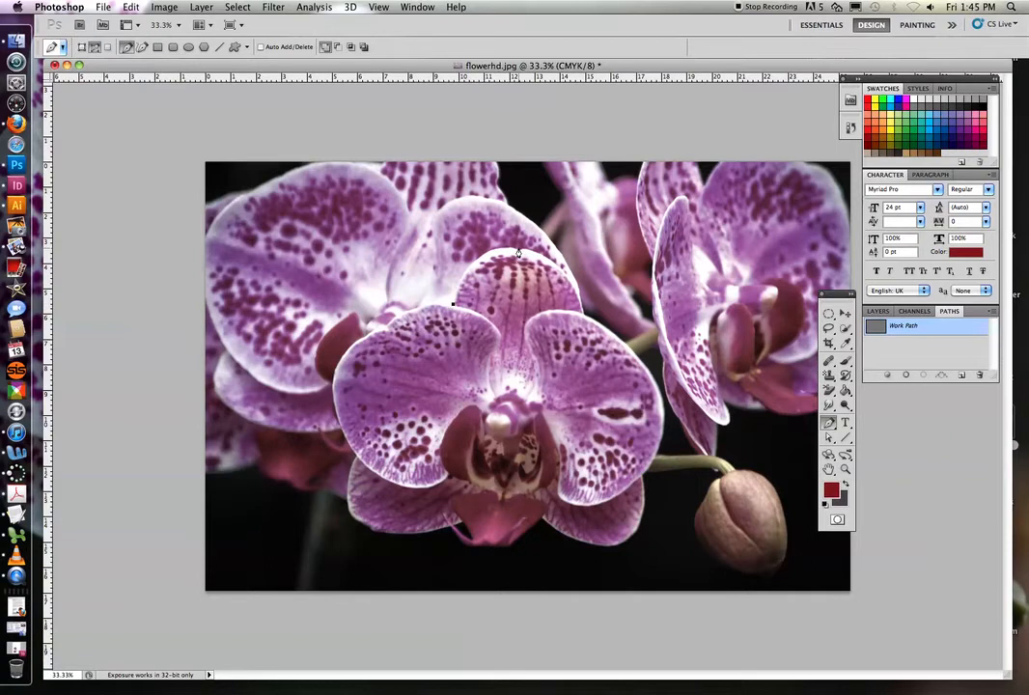
left_click_drag(518, 252, 581, 252)
- Continue the path around the orchid's right petal, through the flower's centre and around the left petal back towards the start
left_click_drag(663, 411, 675, 468)
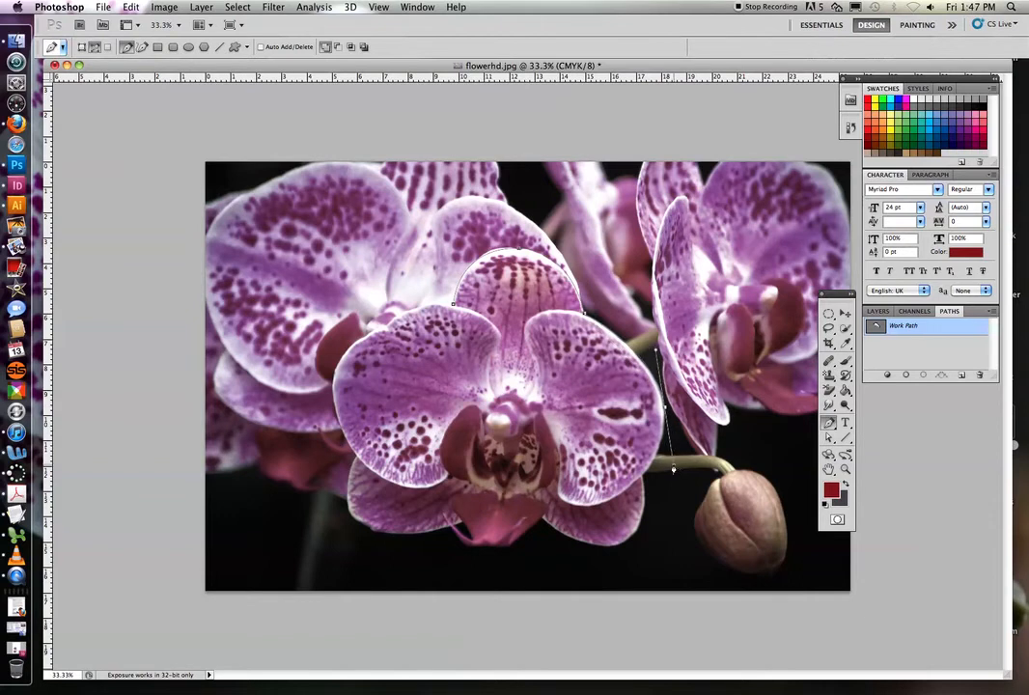
left_click(665, 408, "alt")
left_click_drag(589, 508, 501, 532)
left_click_drag(500, 534, 588, 508)
left_click_drag(553, 500, 564, 469)
left_click_drag(333, 385, 357, 340)
- Save the work path under the name "flower"
left_click(418, 8)
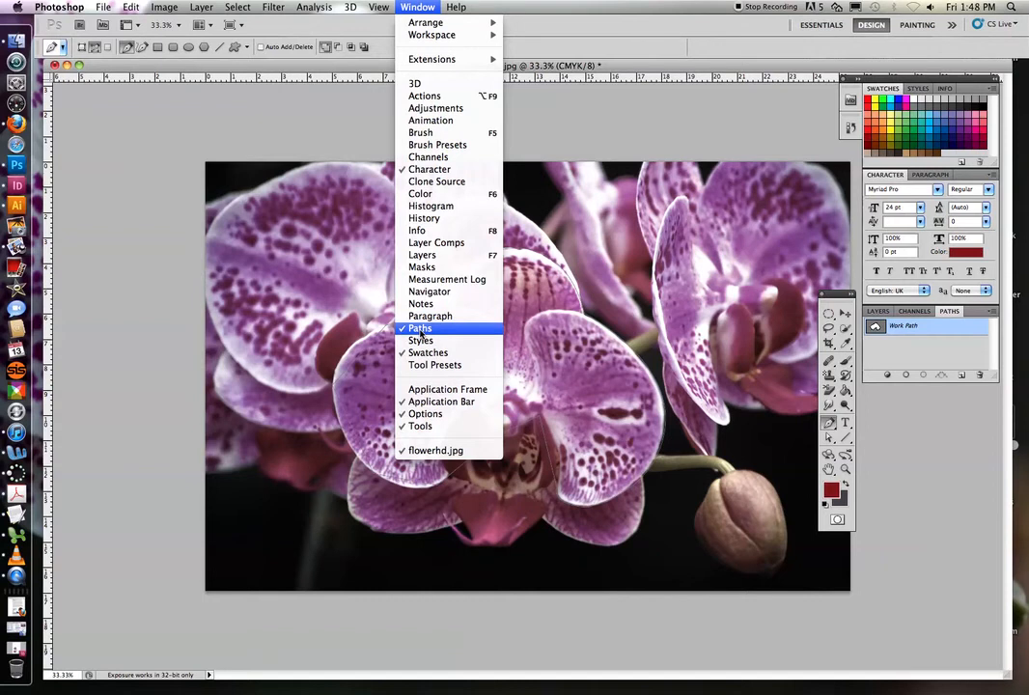
left_click(913, 331)
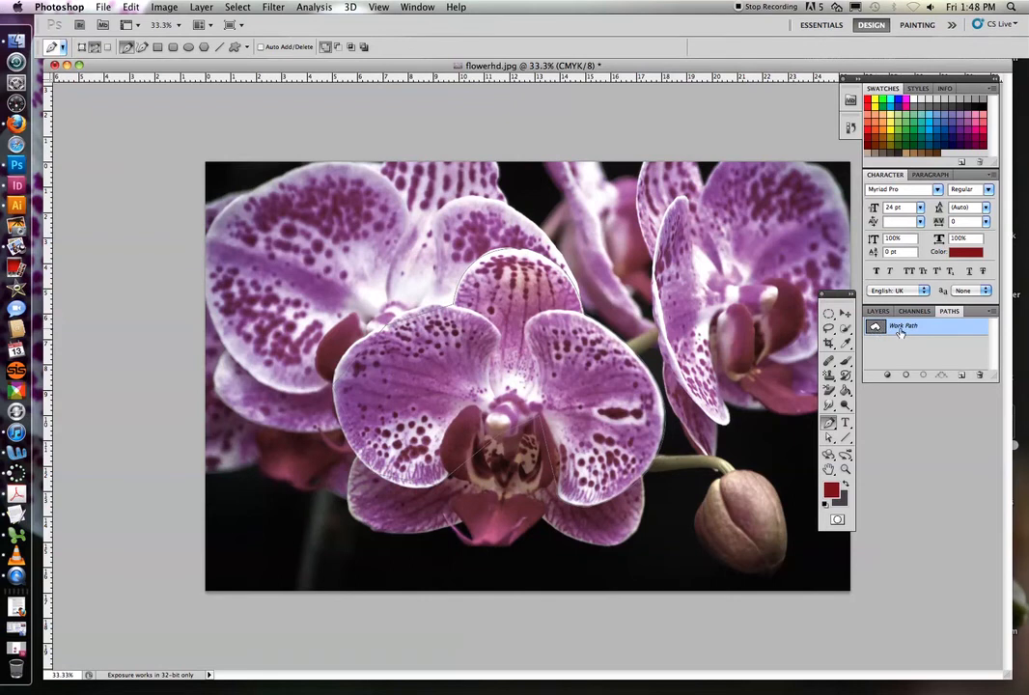
right_click(896, 329)
left_click(898, 328)
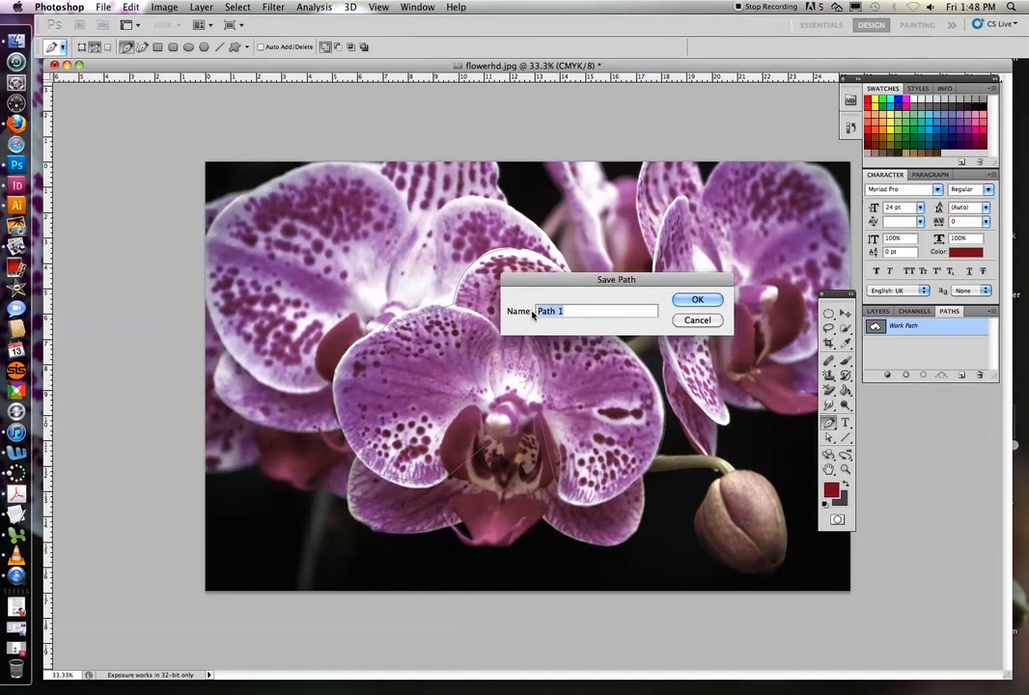
type("flower")
left_click(697, 299)
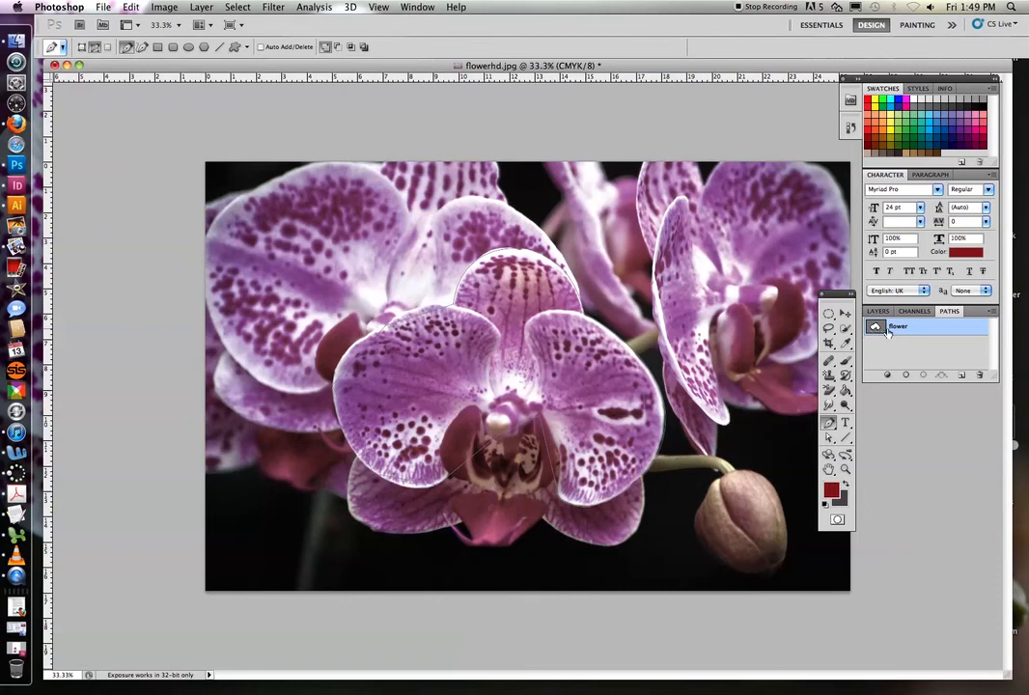
- Turn the flower path into a clipping path with a flatness of 1 device pixel
left_click(991, 318)
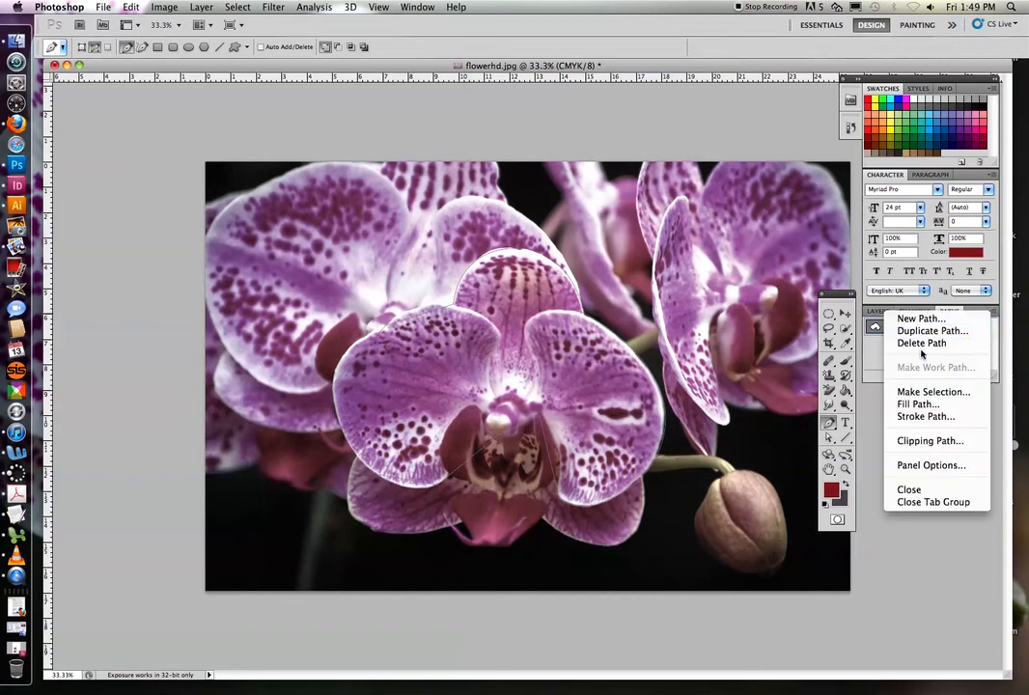
left_click(935, 442)
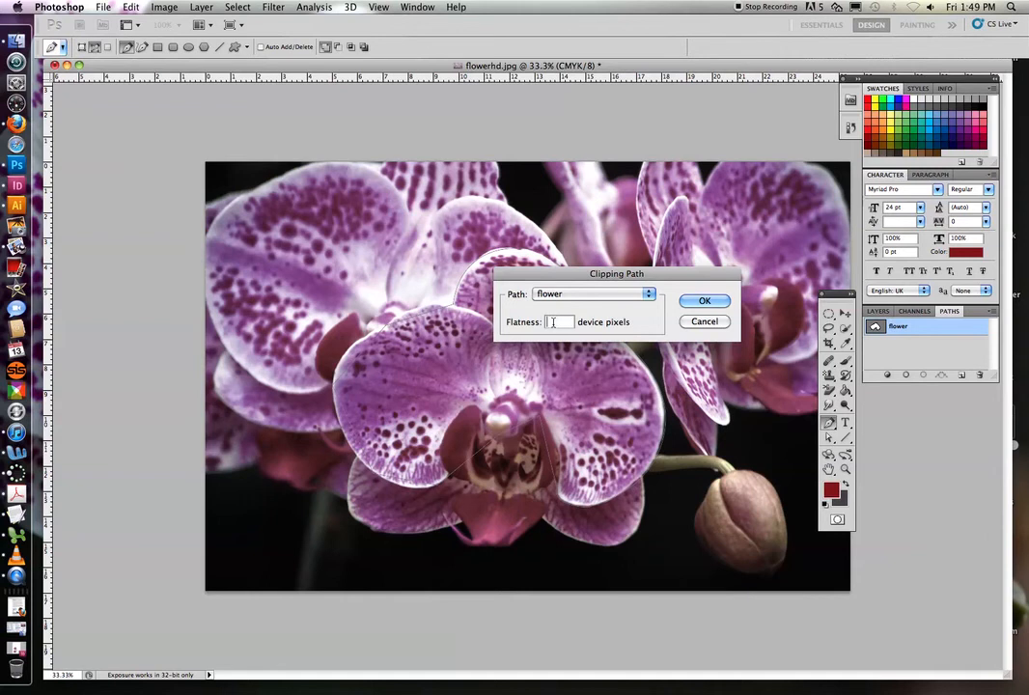
type("1")
left_click(703, 302)
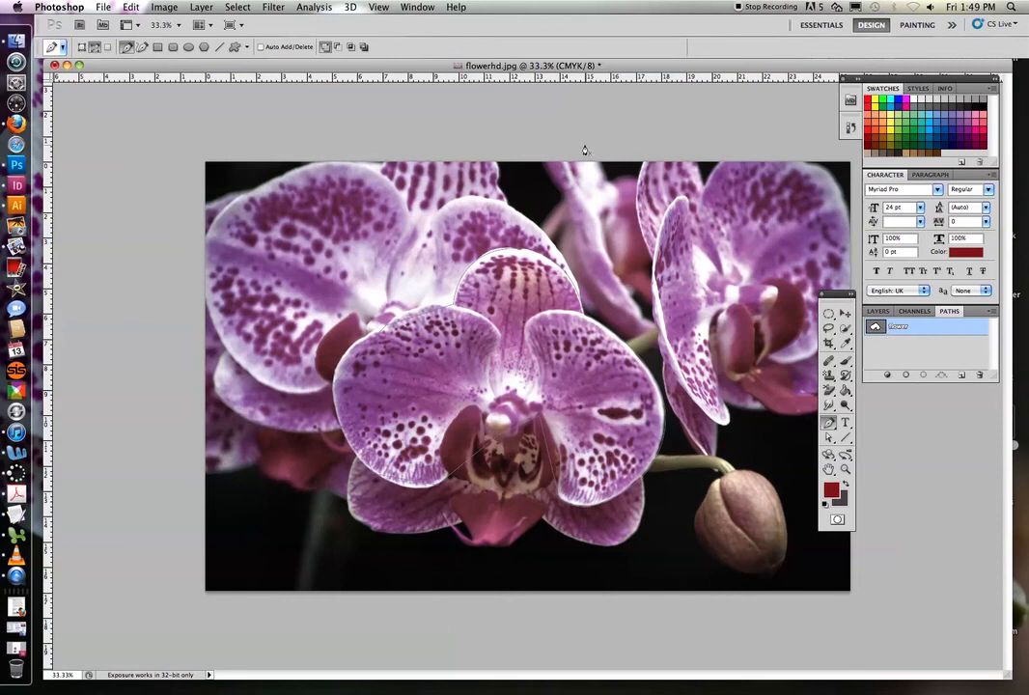
- Save the image to the Desktop as the JPEG flowerclip.jpg, using maximum quality 12 and Baseline ("Standard") format
left_click(100, 6)
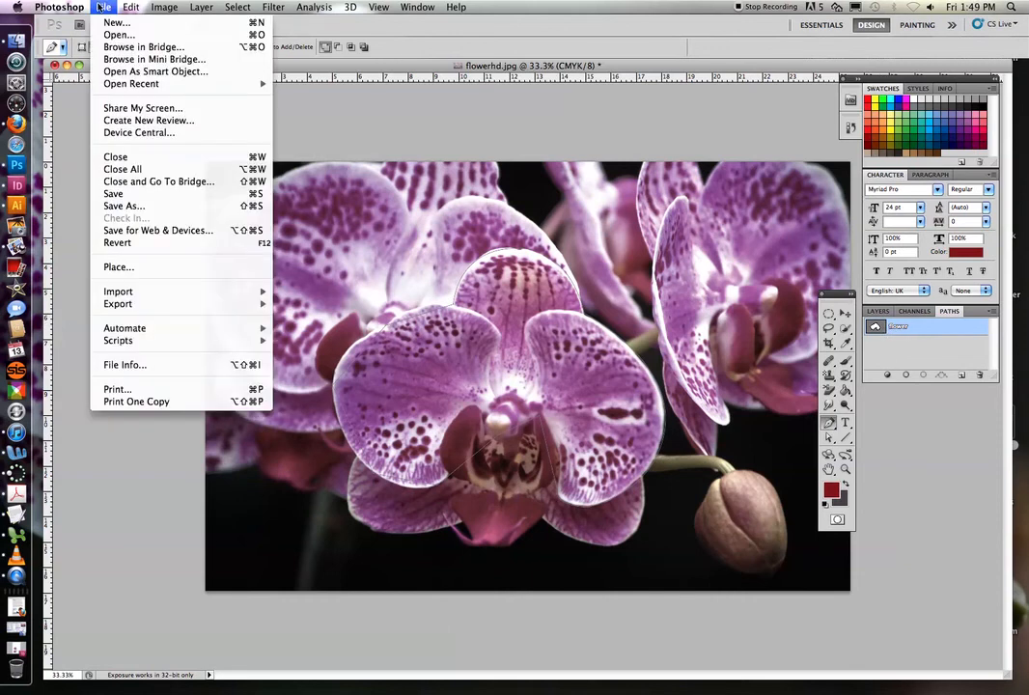
left_click(130, 207)
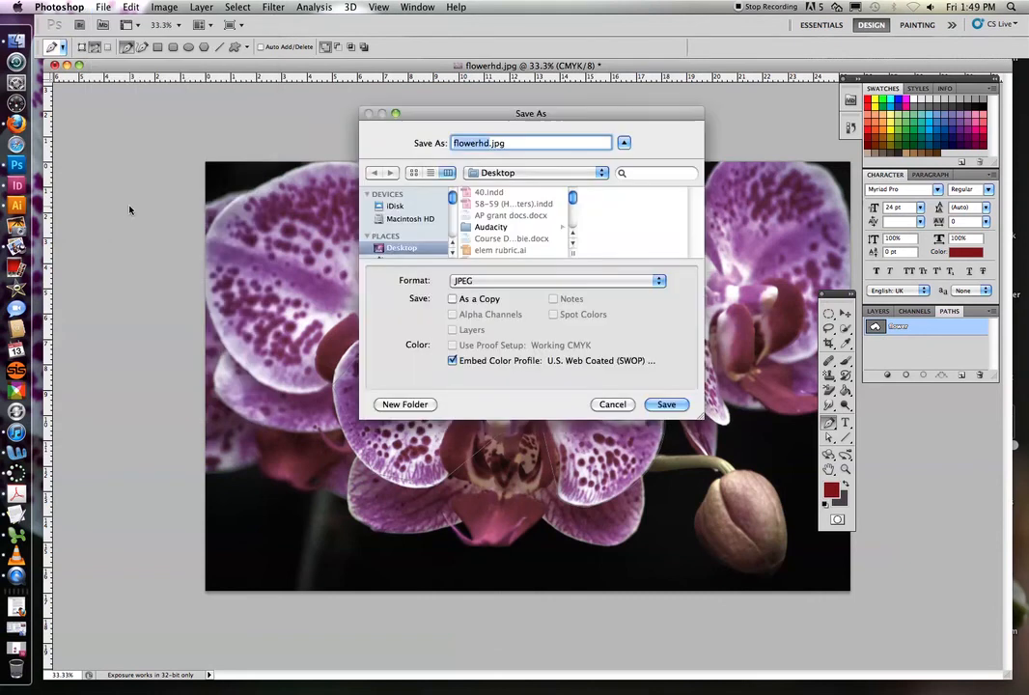
left_click(480, 143)
left_click_drag(480, 142, 490, 143)
type("clipp")
key("BackSpace")
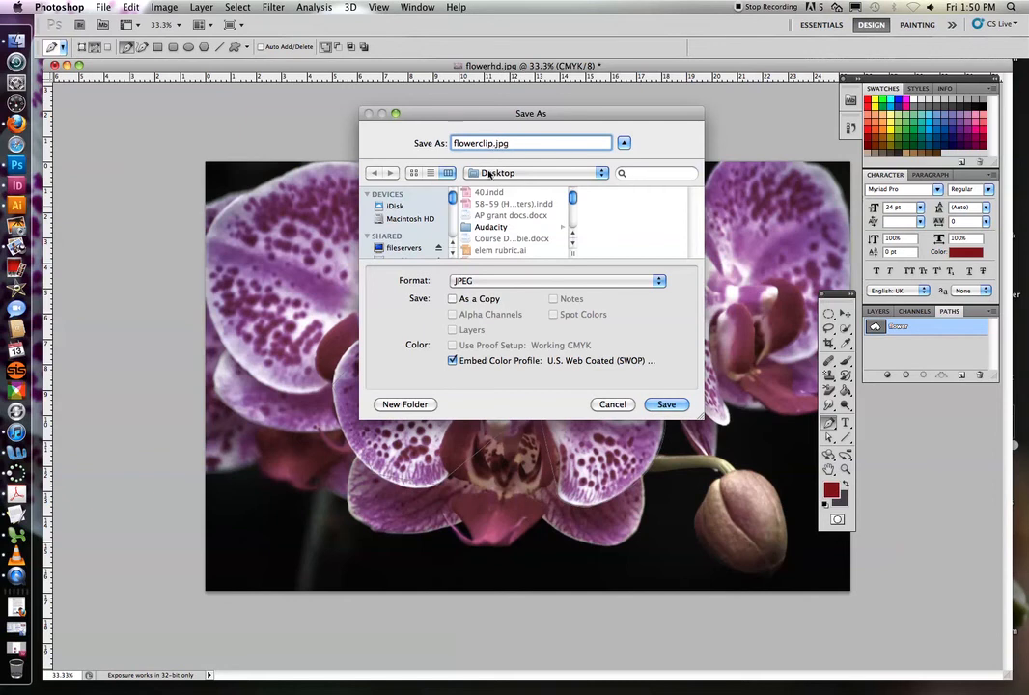
left_click(664, 405)
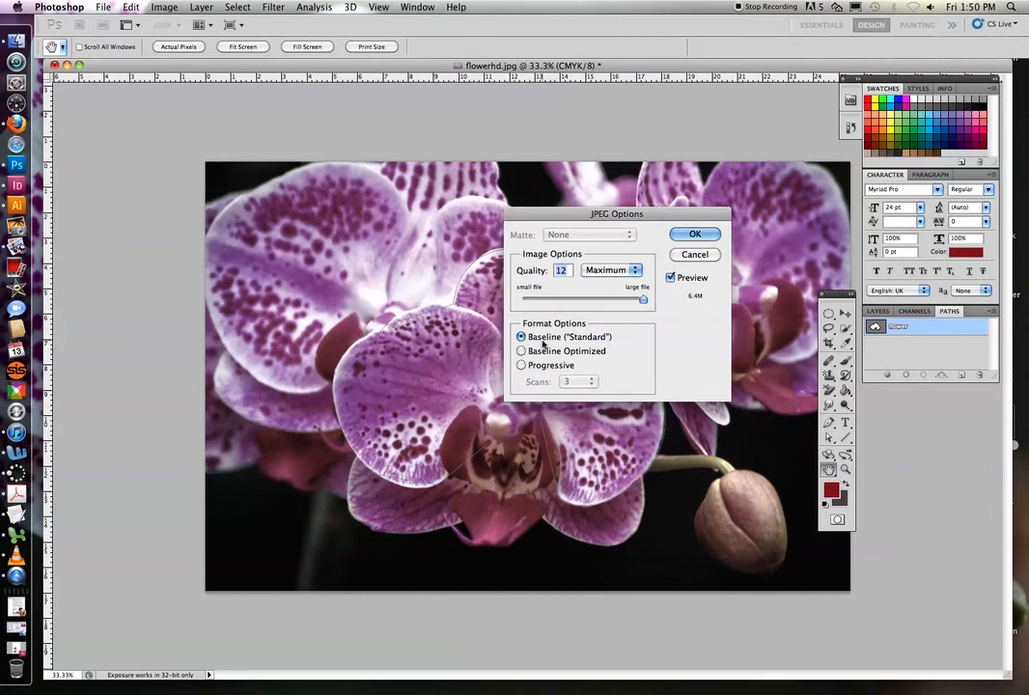
left_click(691, 236)
key("p")
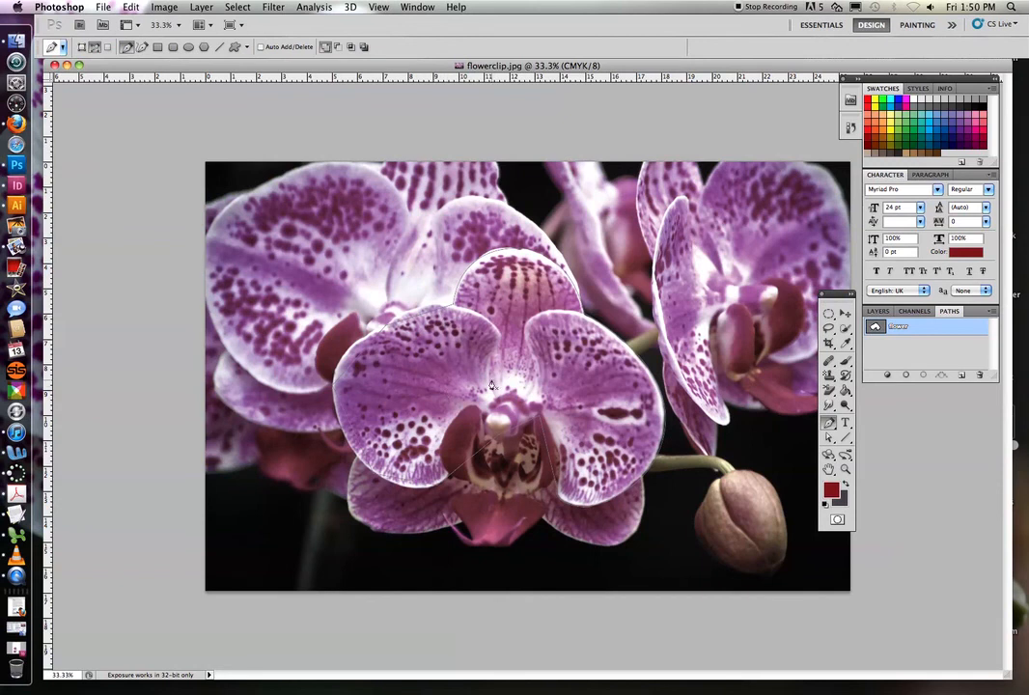
- Switch to the Untitled-7 document in InDesign, place flowerclip.jpg and position it at about X 48 mm, Y 106.5 mm
left_click(24, 653)
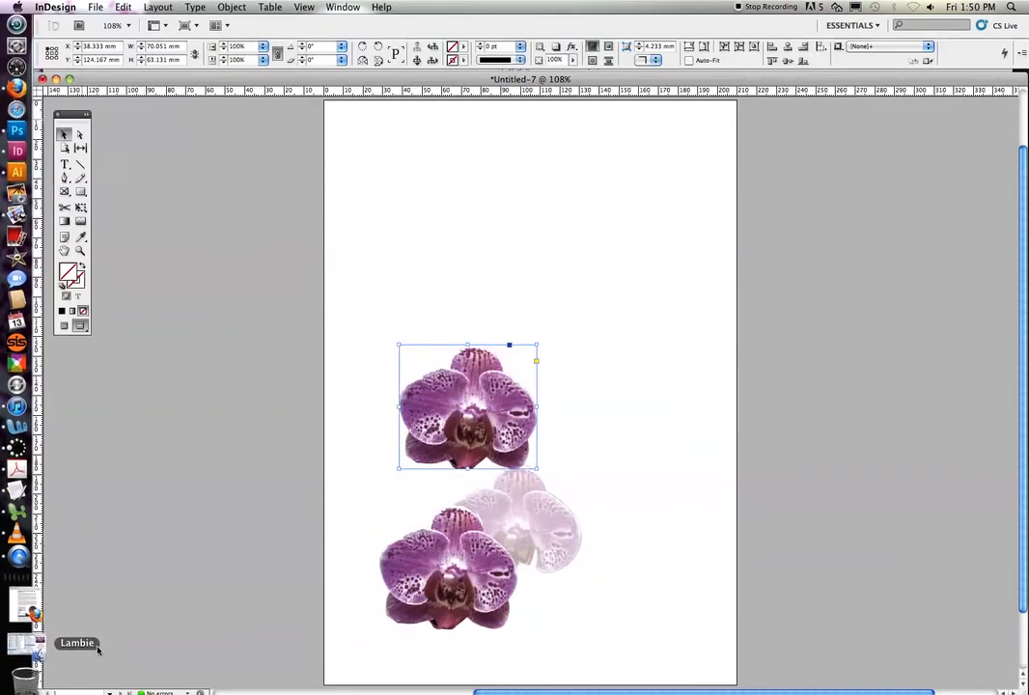
left_click(478, 288)
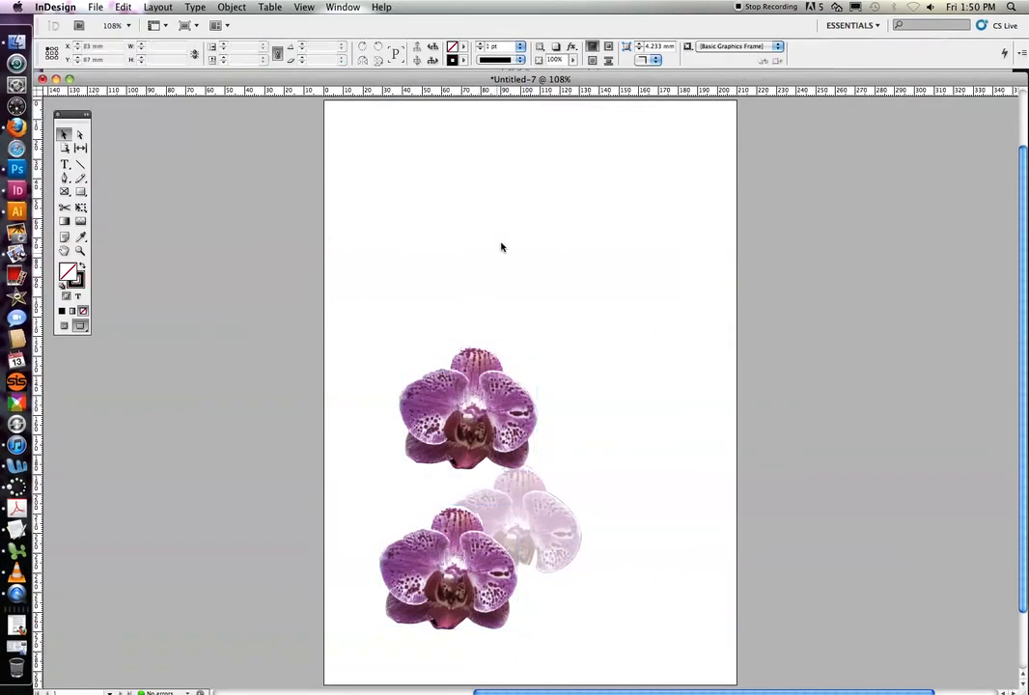
left_click(93, 7)
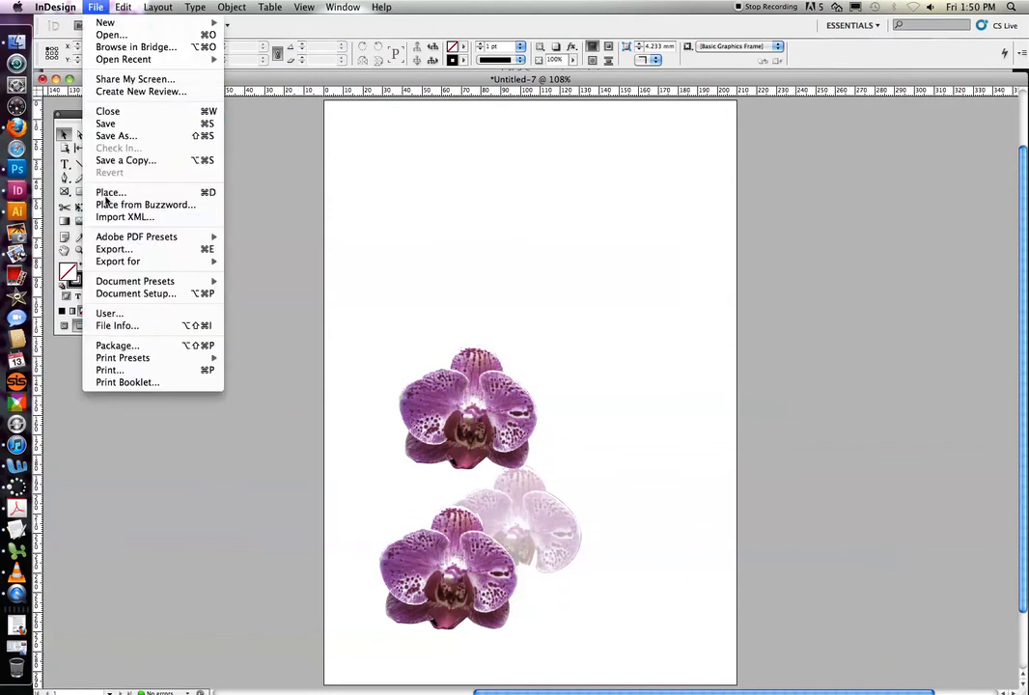
left_click(111, 192)
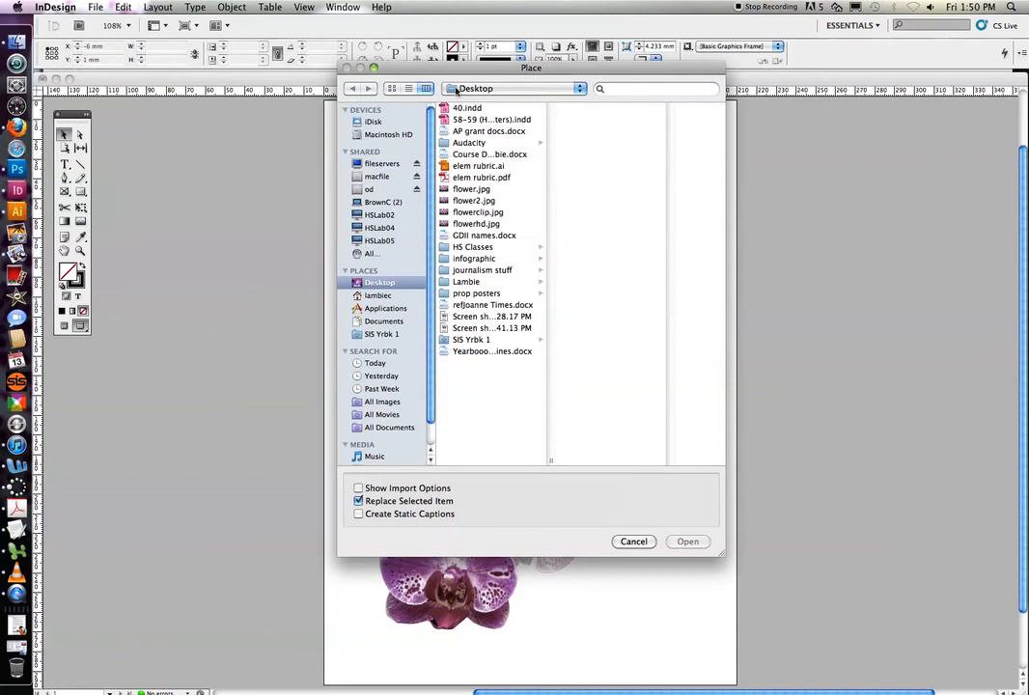
double_click(480, 216)
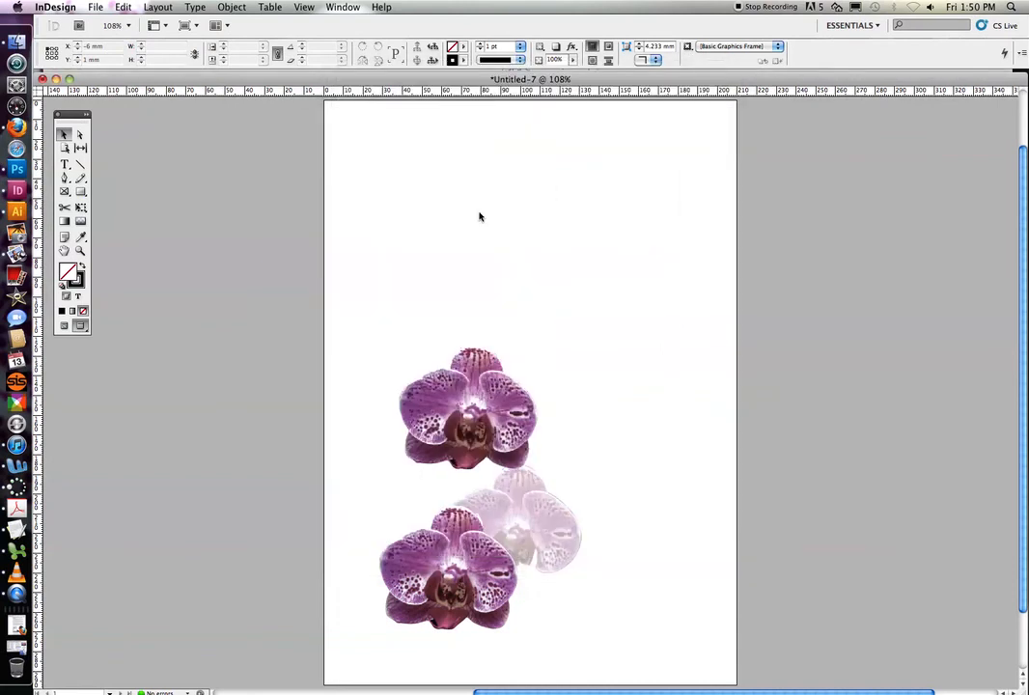
left_click(511, 178)
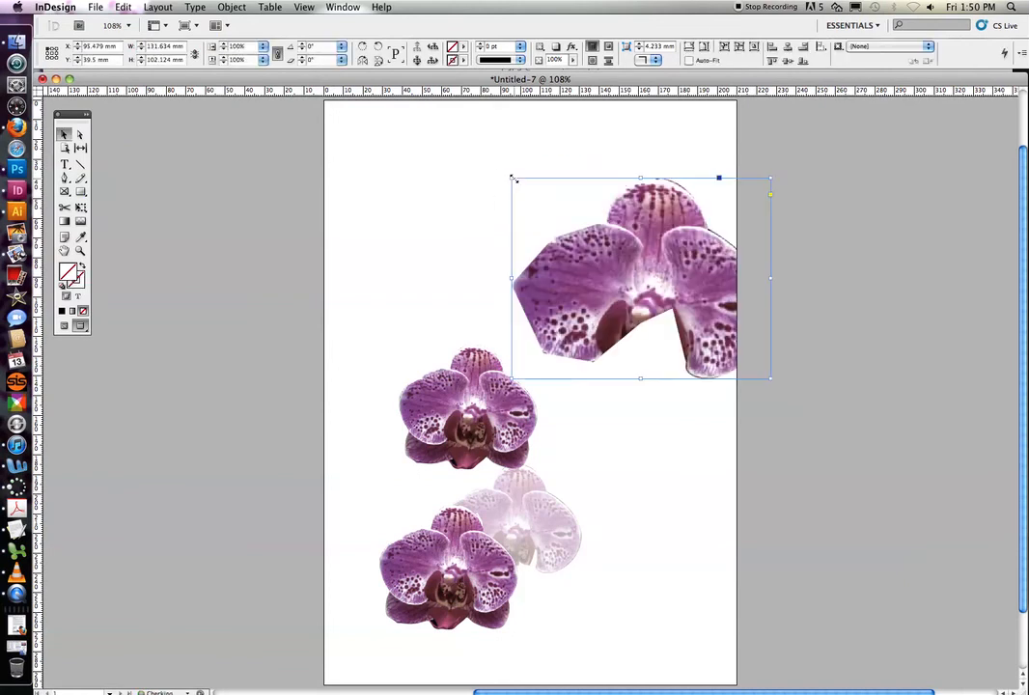
left_click_drag(577, 269, 496, 453)
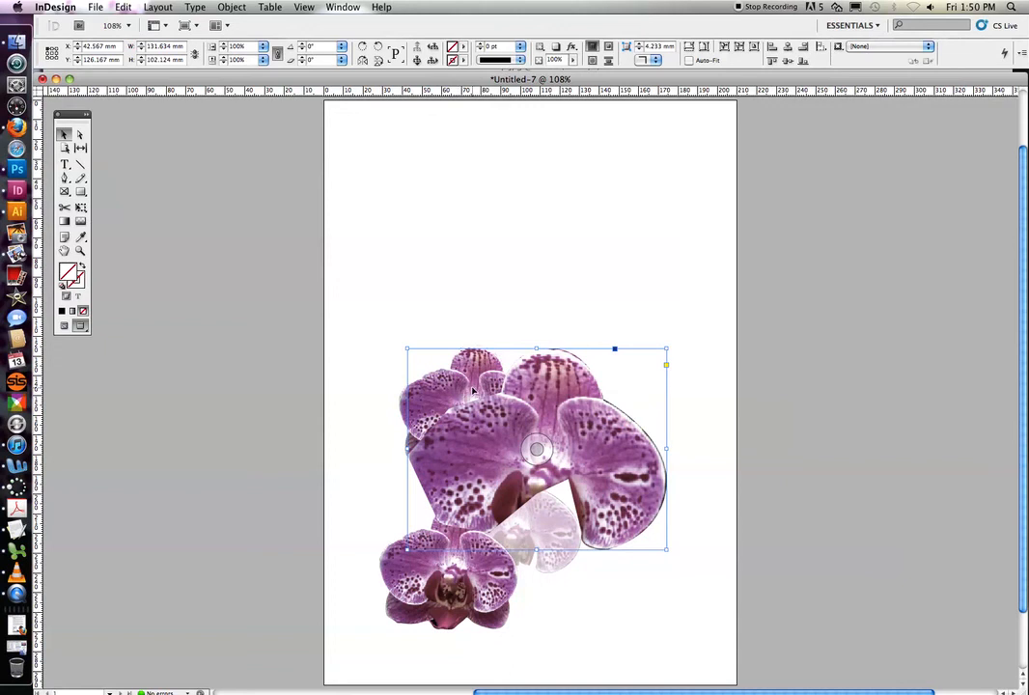
left_click_drag(491, 424, 505, 393)
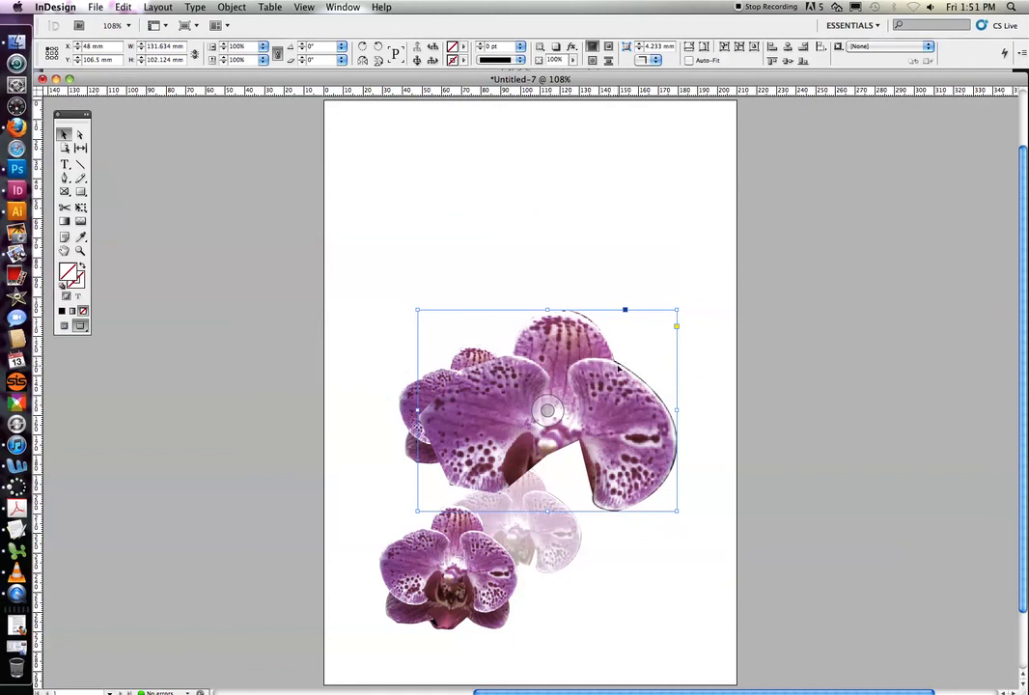
- Set the faded orchid's opacity to 100% and line it up beside the lowest orchid near the top of the page at Y 37 mm
left_click_drag(557, 555, 512, 243)
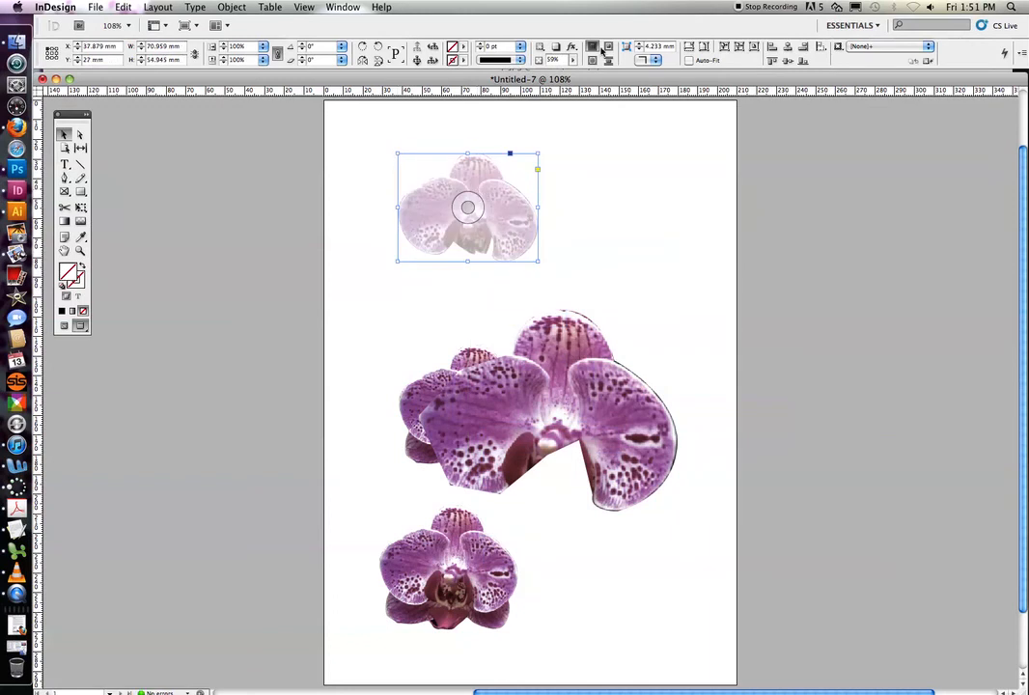
left_click(572, 60)
left_click_drag(578, 74, 603, 73)
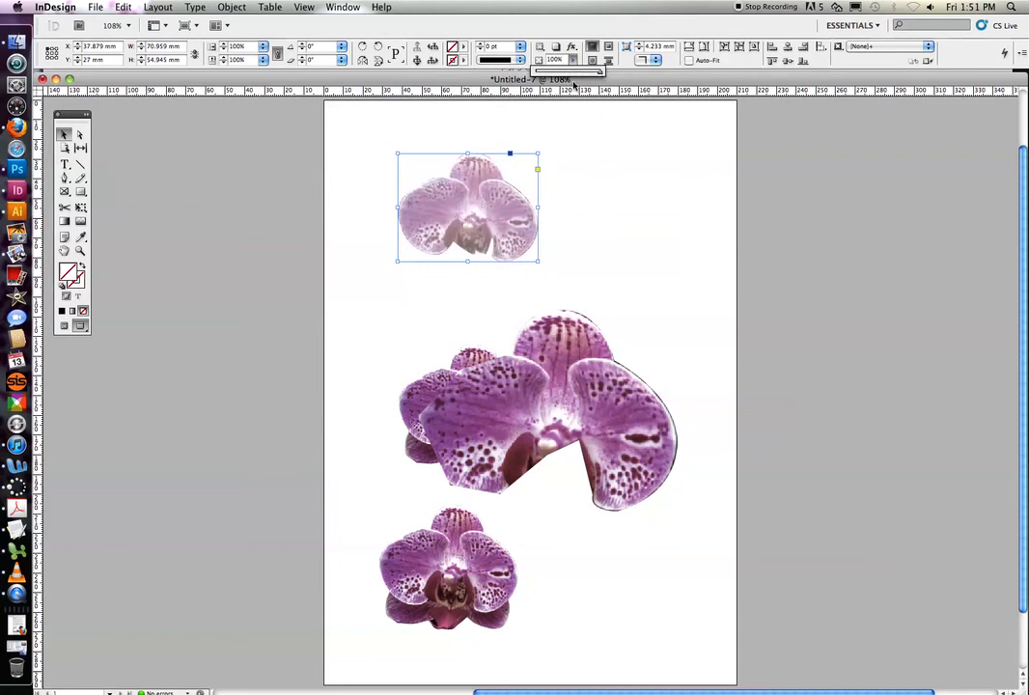
left_click_drag(499, 179, 589, 202)
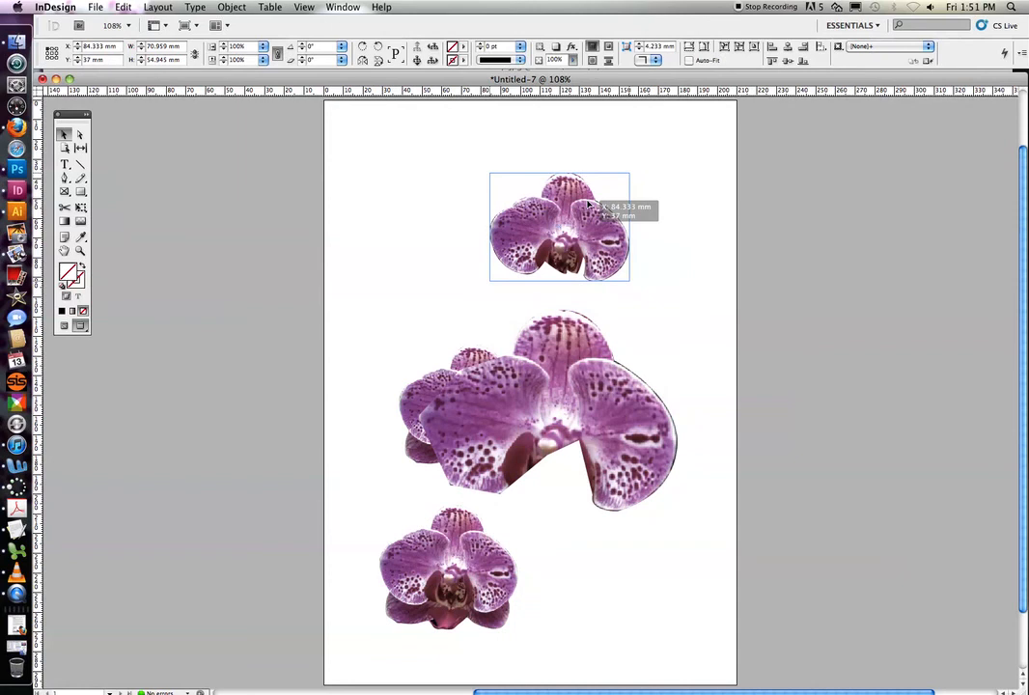
left_click_drag(502, 564, 474, 228)
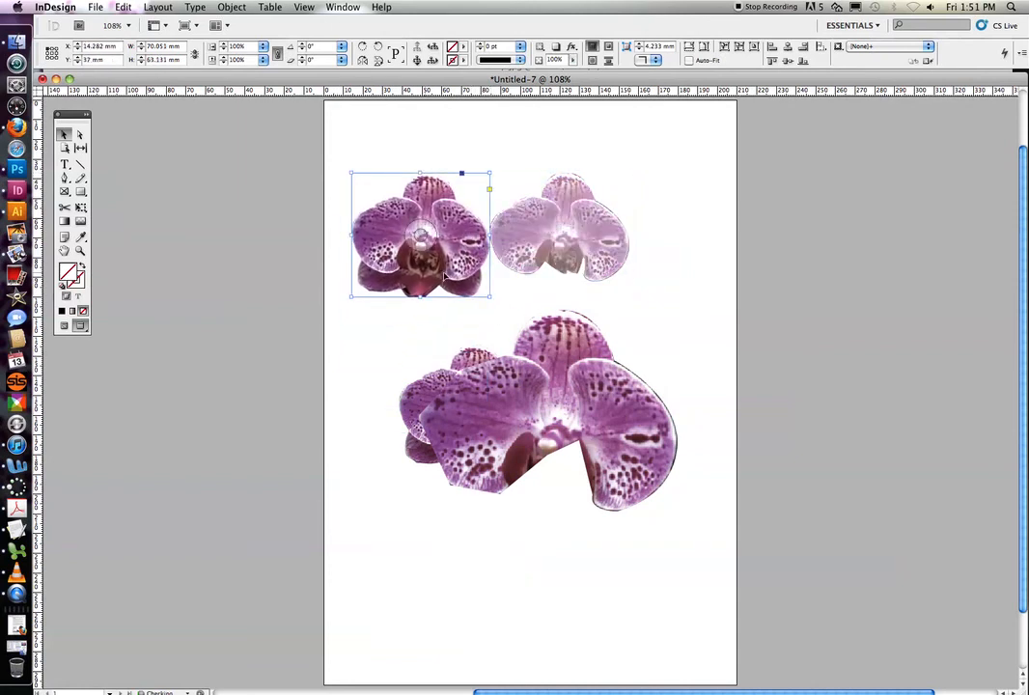